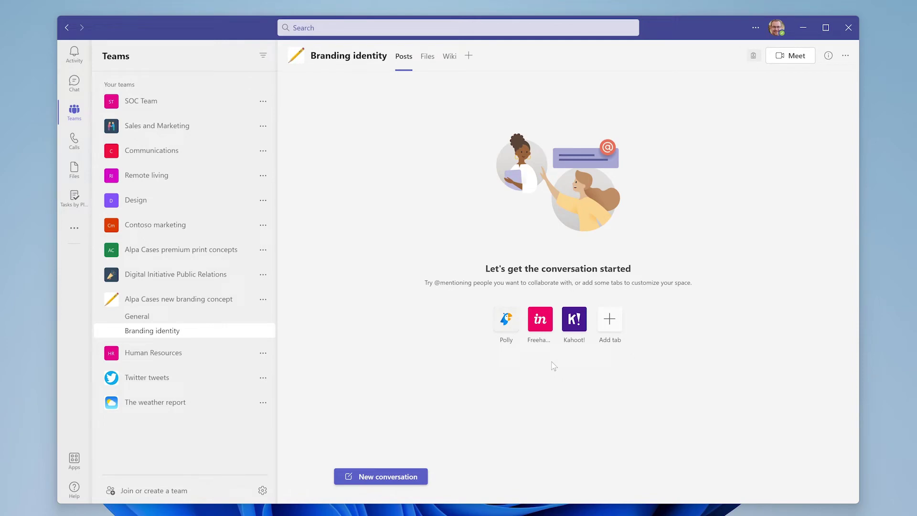
# Start a new conversation post in the empty Branding identity channel.
pyautogui.click(401, 476)
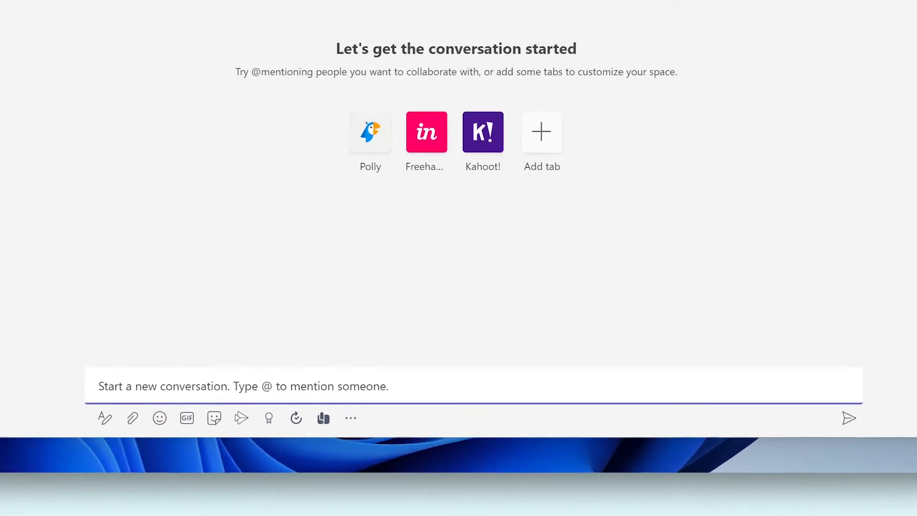
# Post 'Hey all! This channel will be about the branding of our wonderful company!' in bold.
pyautogui.write('Hey all! This channel will be about t')
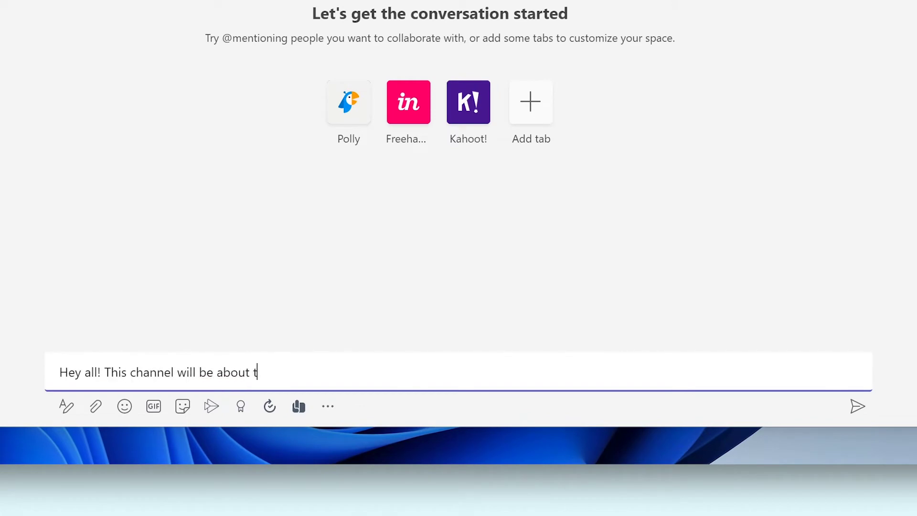
pyautogui.write('he branding of our wonderful company!')
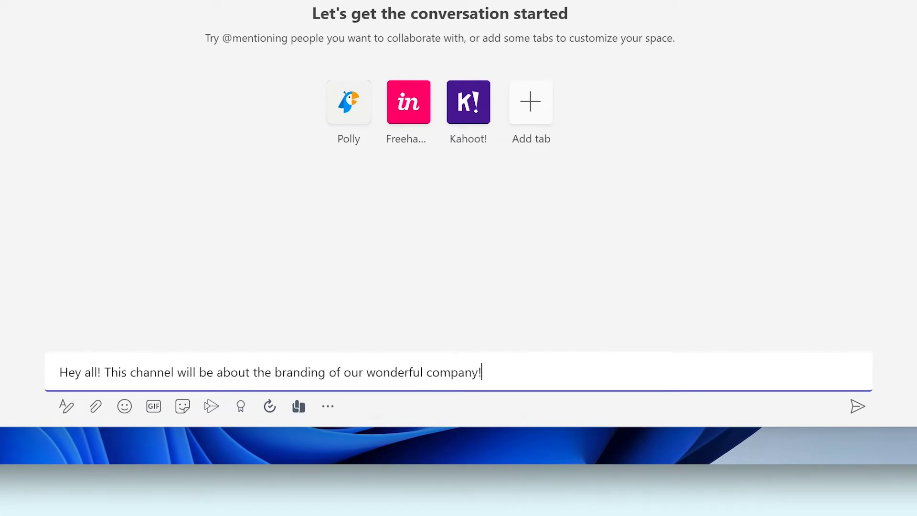
pyautogui.click(65, 407)
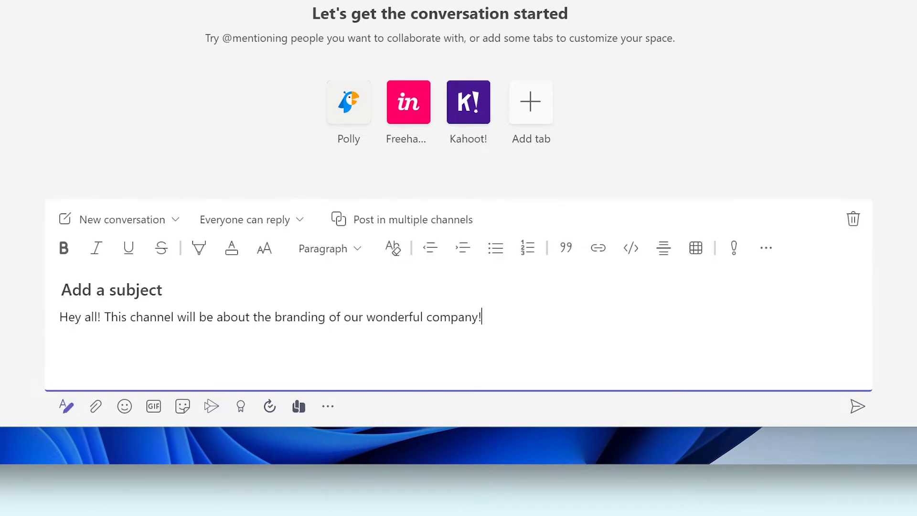
pyautogui.hotkey('ctrl', 'a')
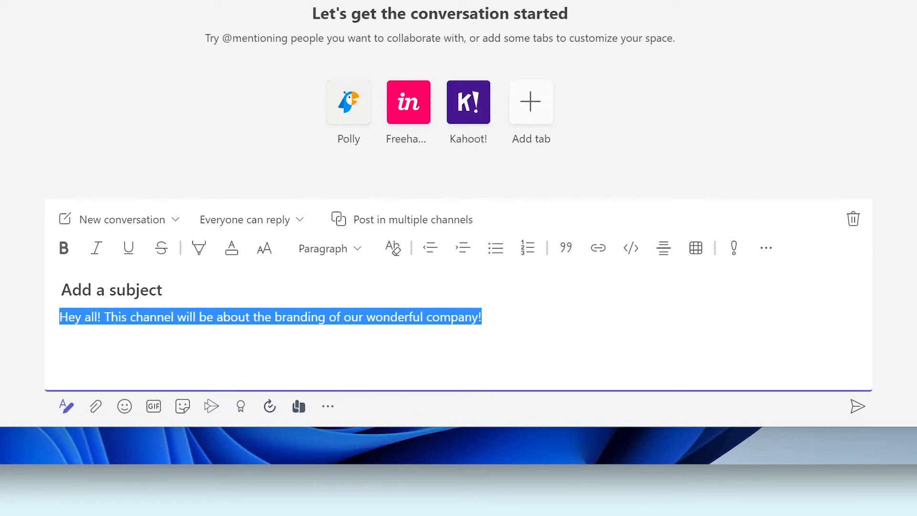
pyautogui.click(67, 253)
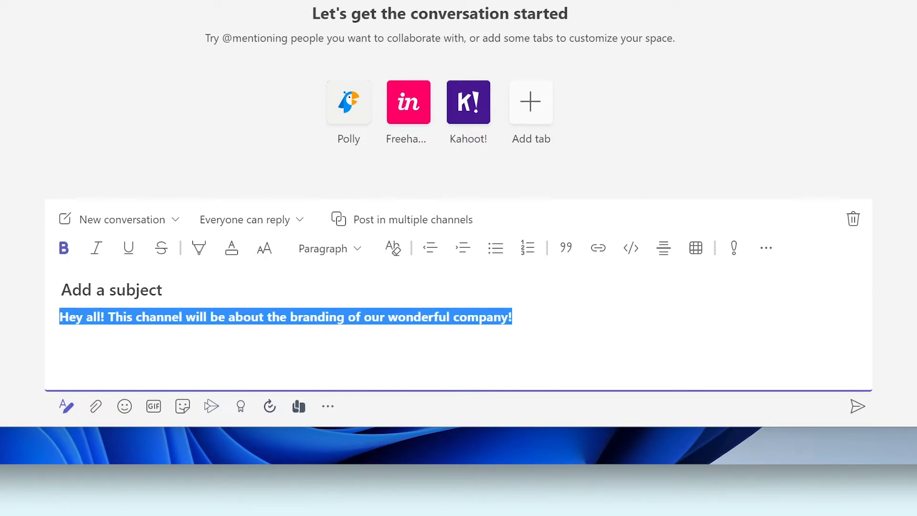
pyautogui.click(513, 316)
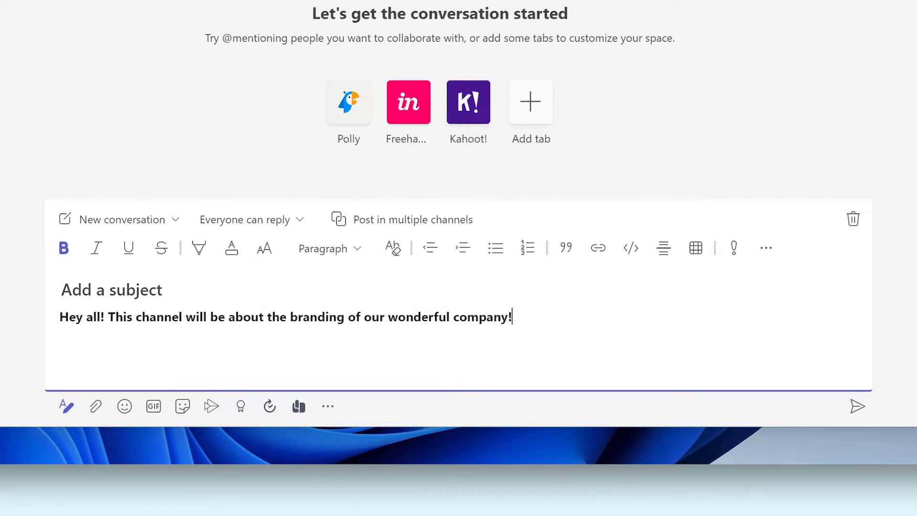
pyautogui.click(855, 408)
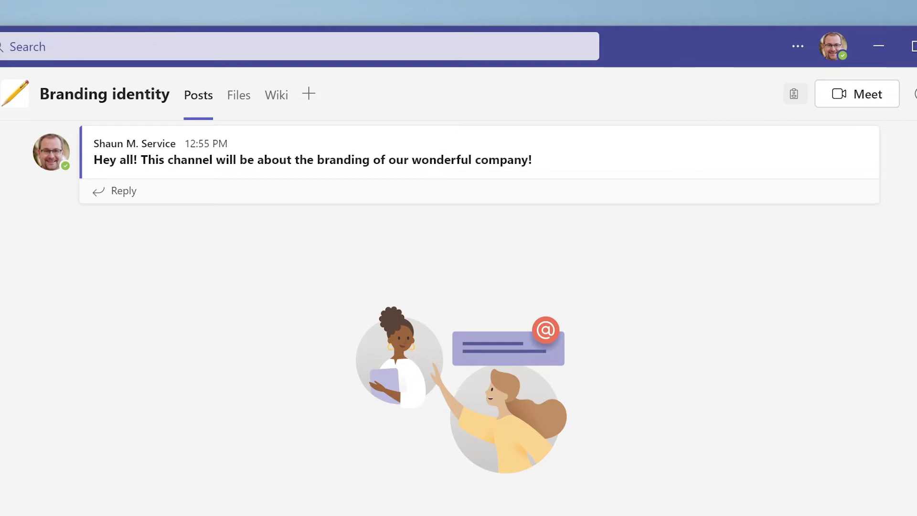
# Reply to the welcome post with a thank-you to its author, ending 'good one!'.
pyautogui.click(90, 201)
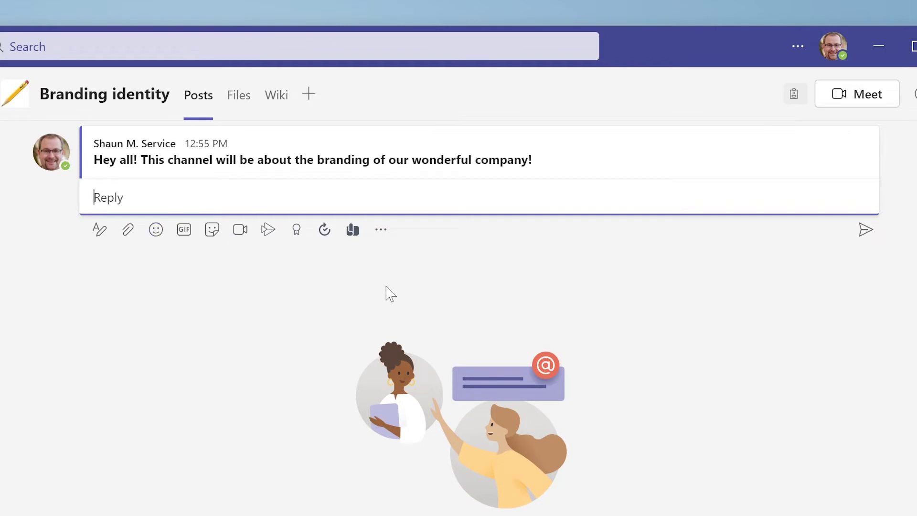
pyautogui.write('Thanks Shaun,m')
pyautogui.press('BackSpace')
pyautogui.press('BackSpace')
pyautogui.write('good one!')
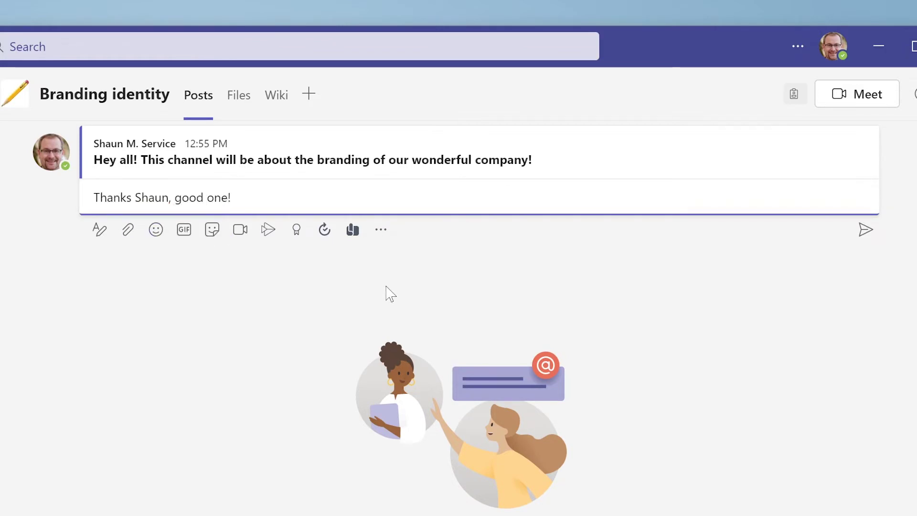
pyautogui.click(865, 229)
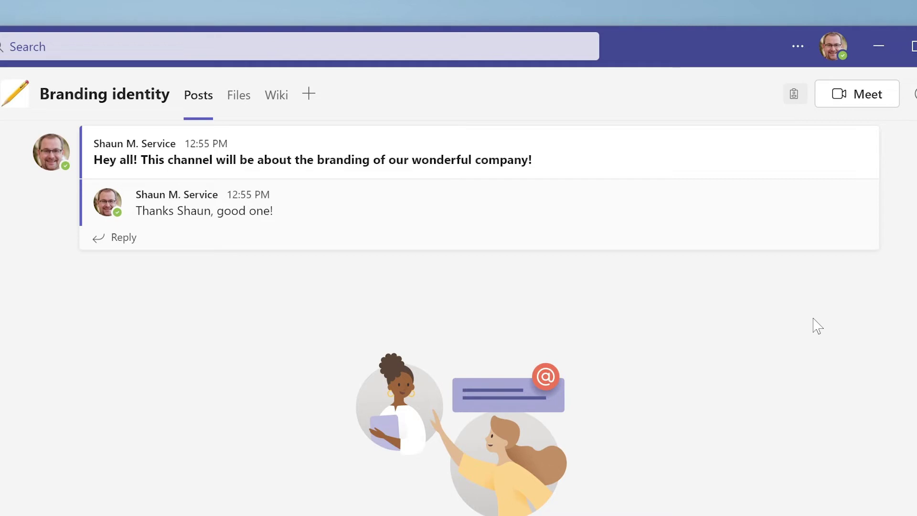
# Give the welcome post a thumbs-up reaction, then go to the channel's shared files.
pyautogui.moveTo(727, 161)
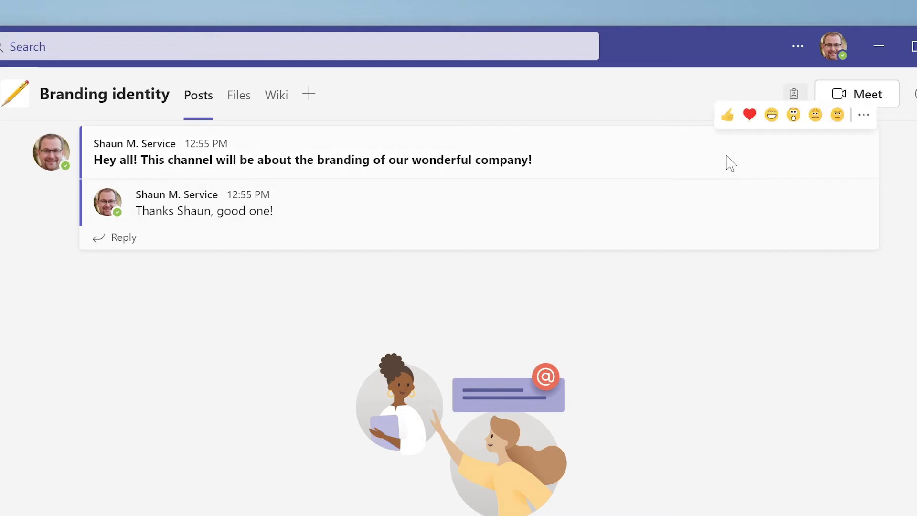
pyautogui.click(727, 117)
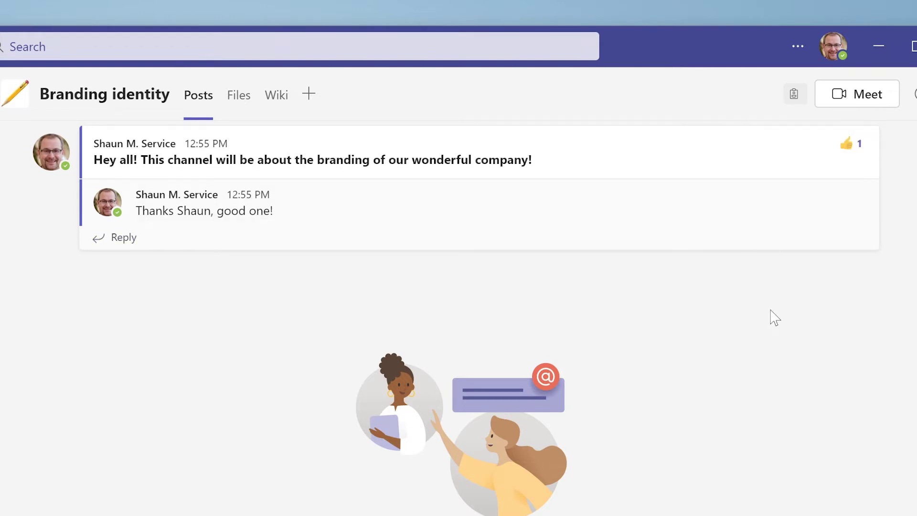
pyautogui.click(236, 110)
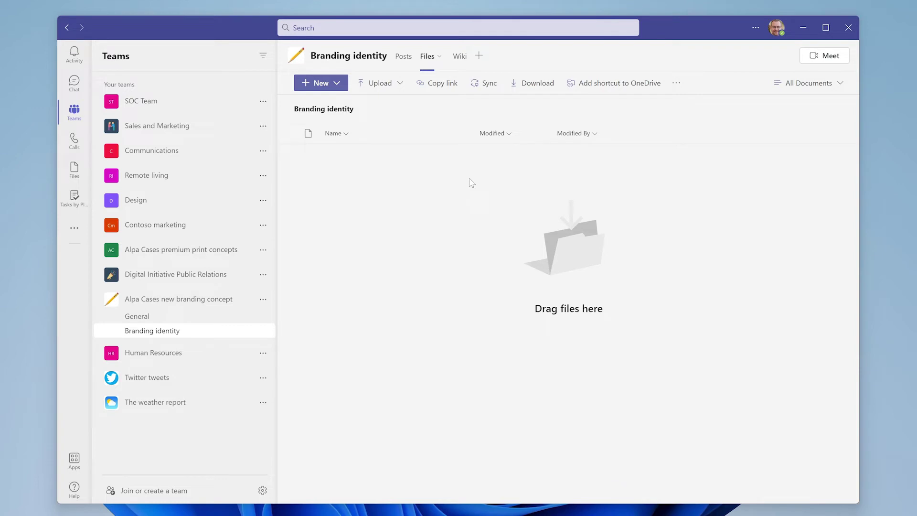
# Go back from the empty Files library to the channel's Posts.
pyautogui.click(404, 56)
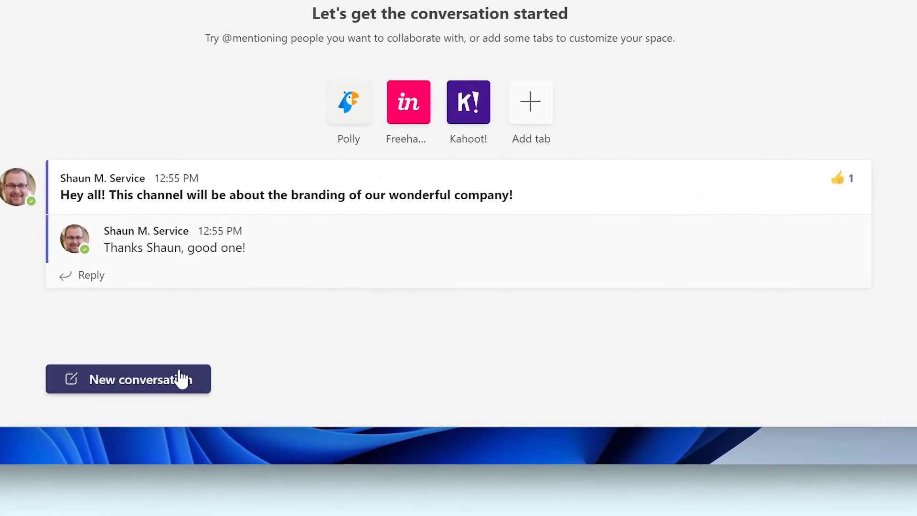
# Post 'Check out this file!' with a copy of brand_identity_progress.xlsx from OneDrive's Brand Identity folder.
pyautogui.click(172, 381)
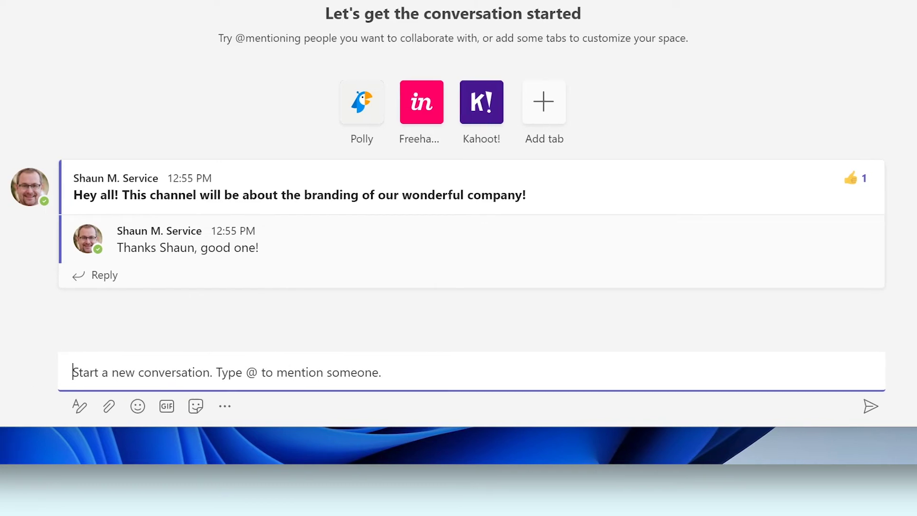
pyautogui.click(96, 406)
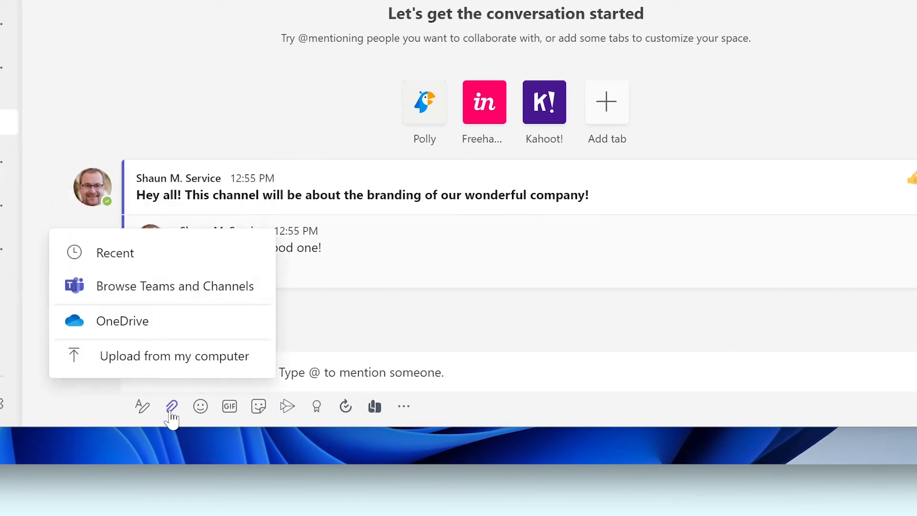
pyautogui.click(228, 327)
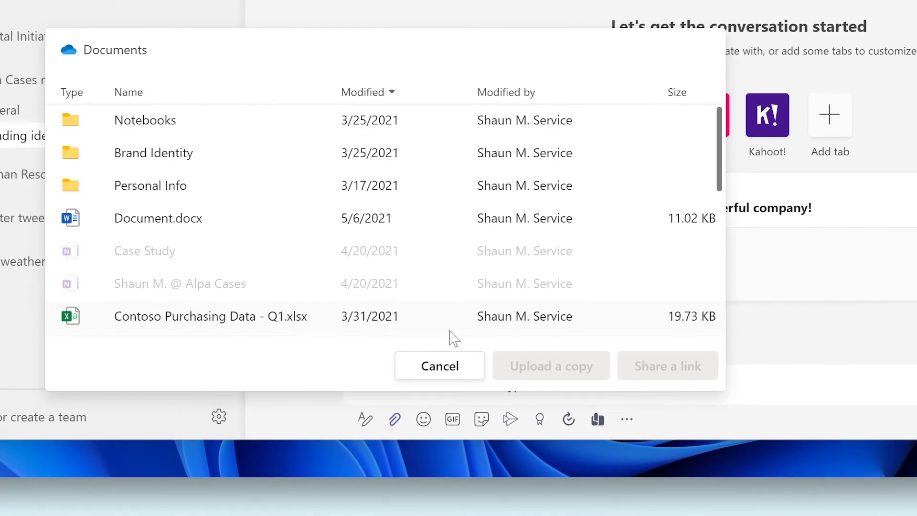
pyautogui.click(150, 159)
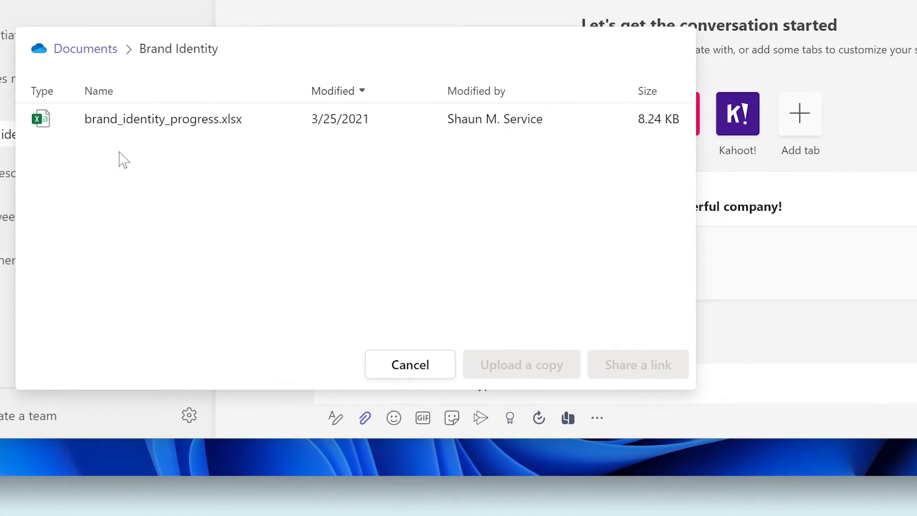
pyautogui.click(287, 125)
pyautogui.click(544, 368)
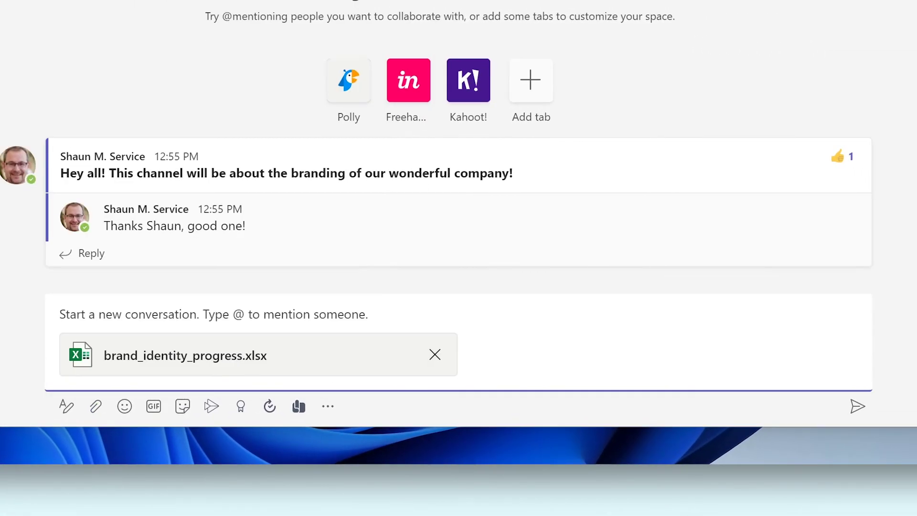
pyautogui.write('Check out this file!')
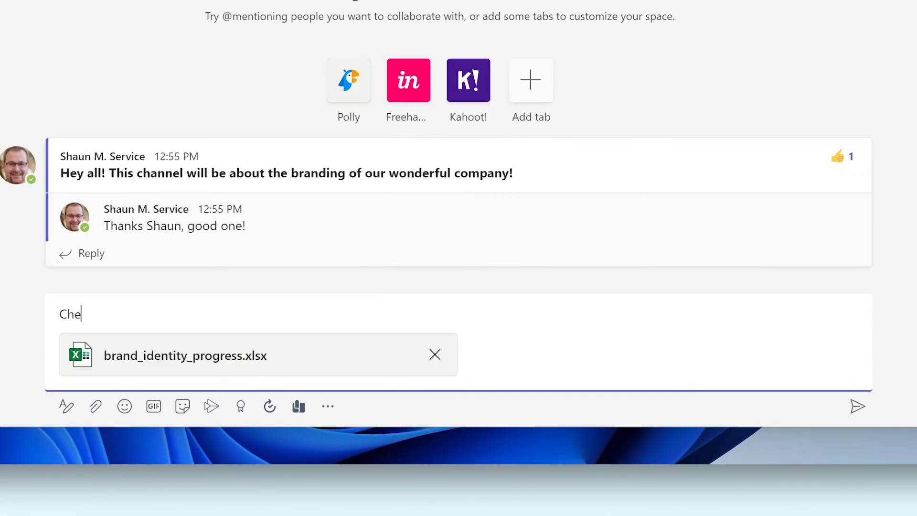
pyautogui.press('Return')
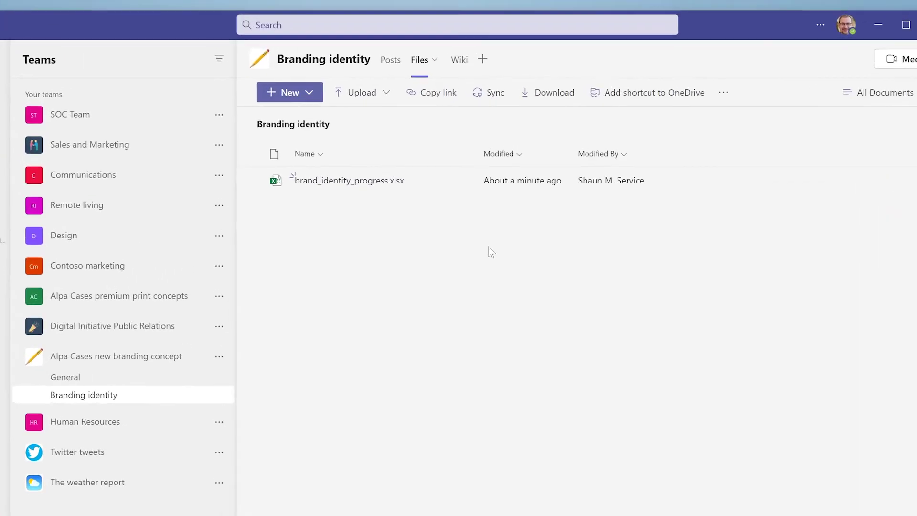
# Make brand_identity_progress.xlsx a channel tab and open the embedded spreadsheet.
pyautogui.click(459, 253)
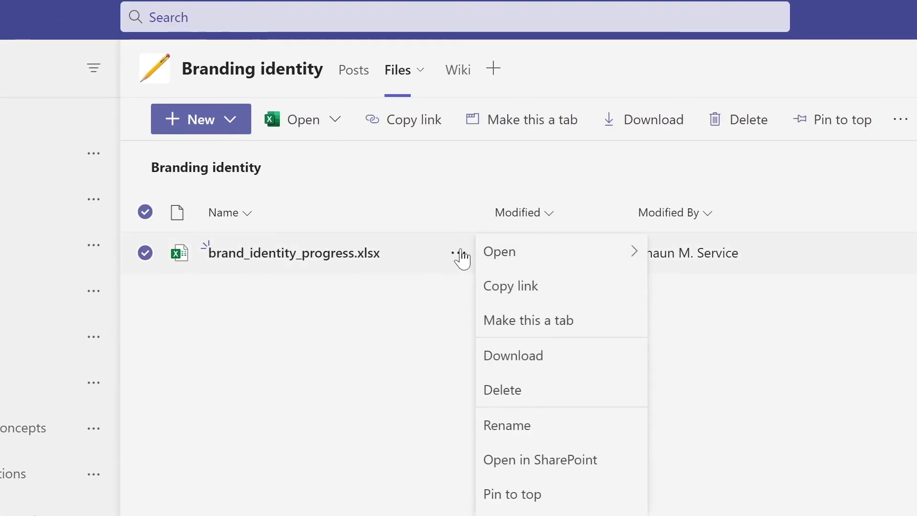
pyautogui.click(594, 340)
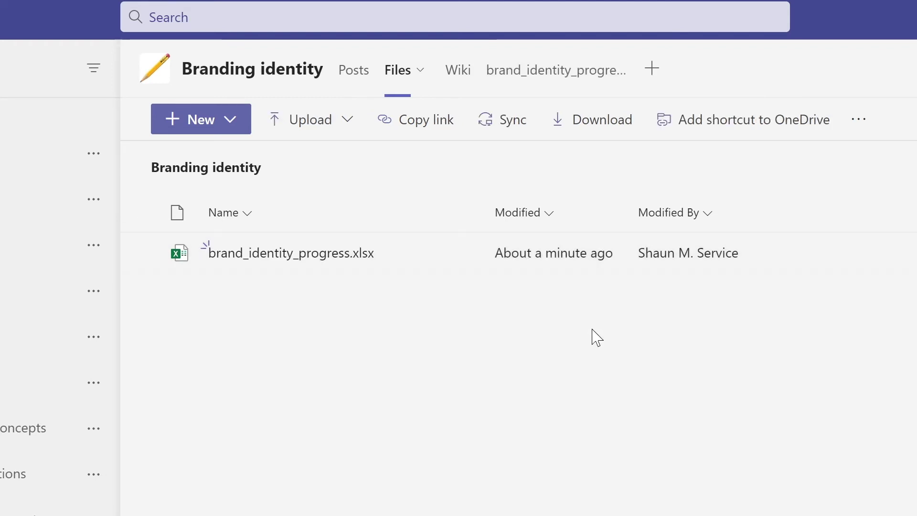
pyautogui.click(544, 88)
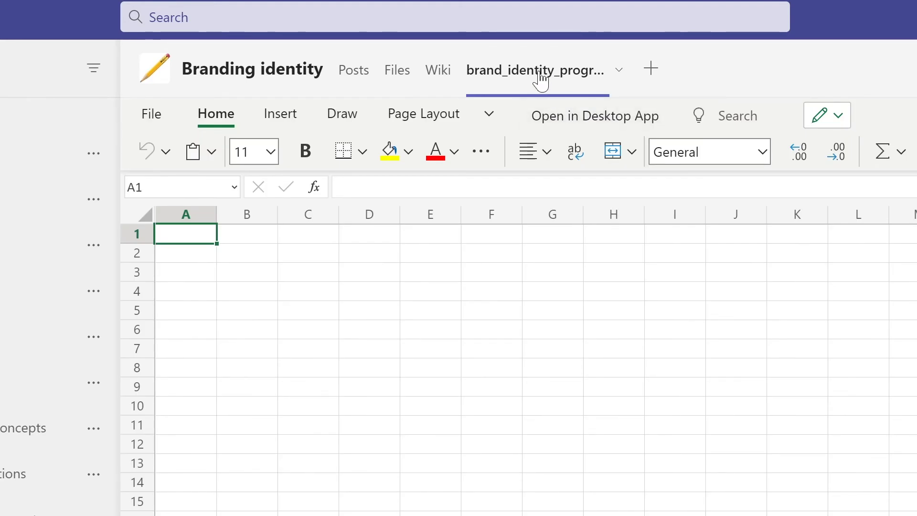
pyautogui.click(541, 81)
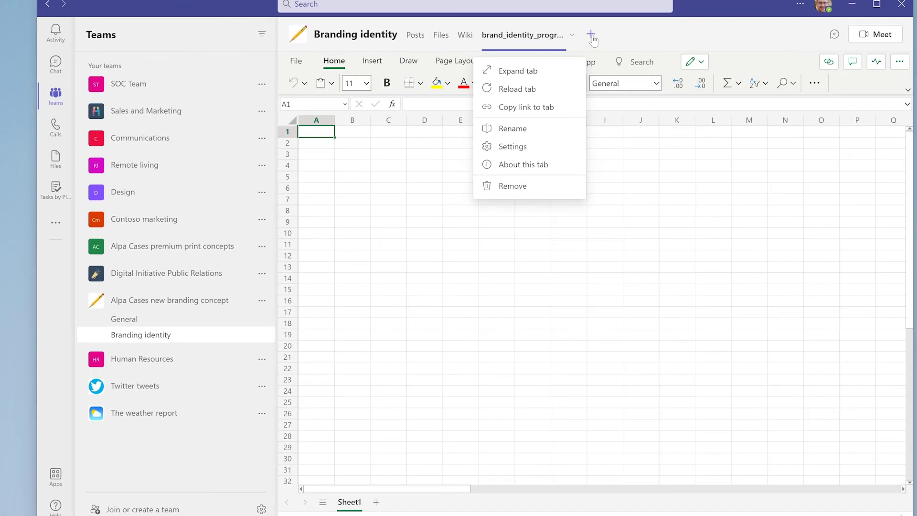
# Add a OneNote tab showing the 'Notes for new brand stuff' notebook.
pyautogui.click(591, 36)
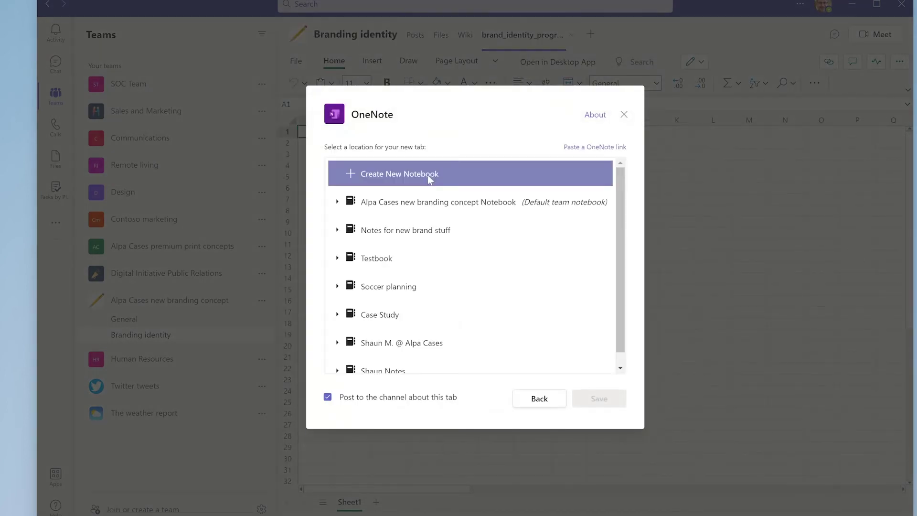
pyautogui.click(433, 229)
pyautogui.click(599, 398)
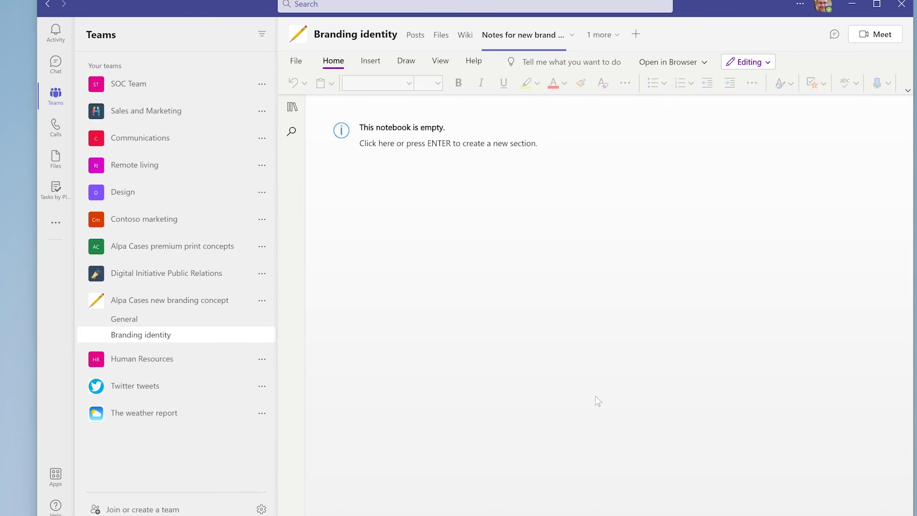